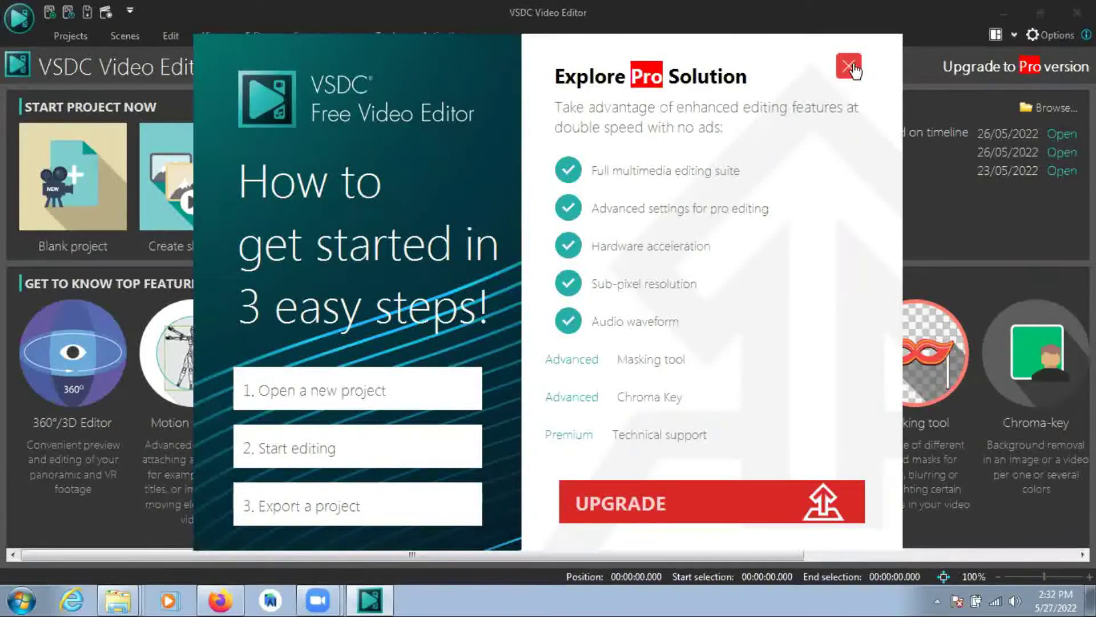
# - Dismiss the Explore Pro Solution promo window to reveal the start screen
pyautogui.click(850, 67)
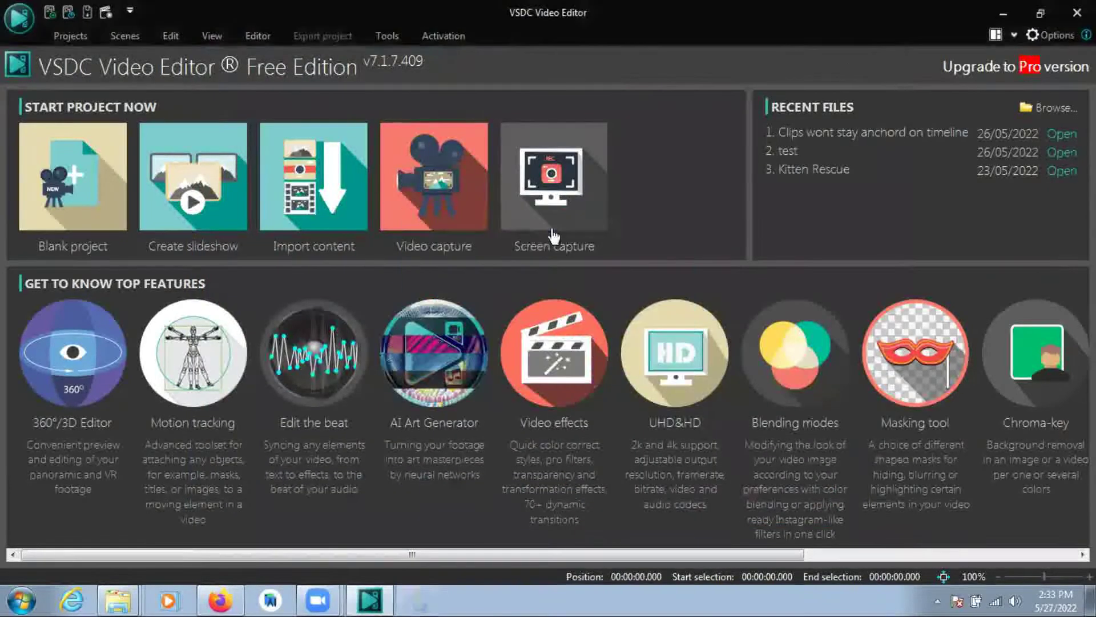
# - Create a blank project with the title 'test1'
pyautogui.click(82, 189)
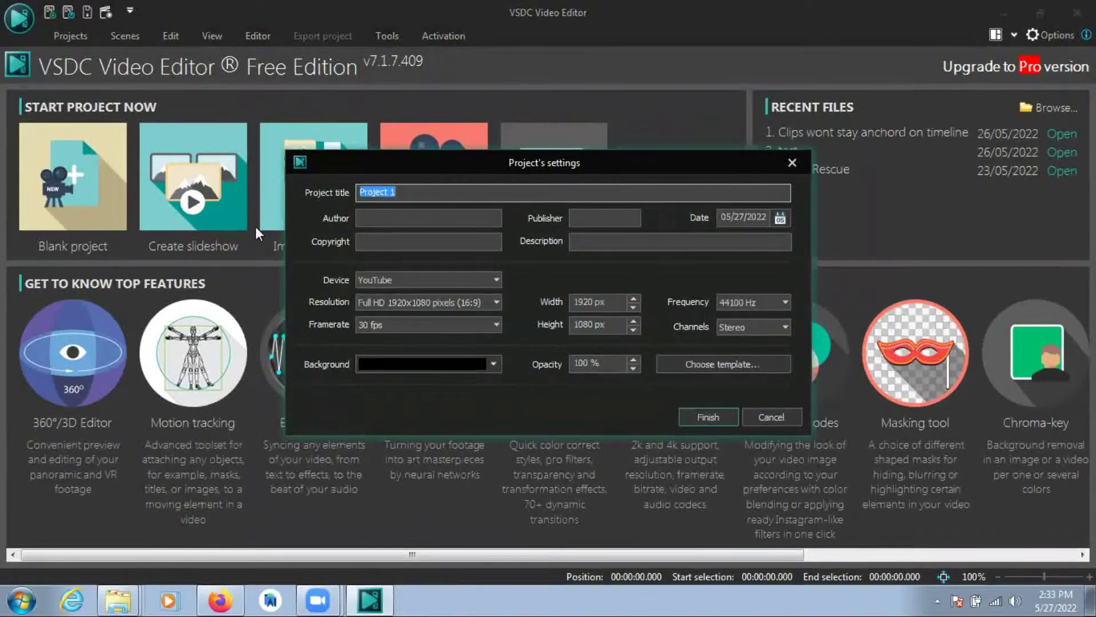
pyautogui.write('test1')
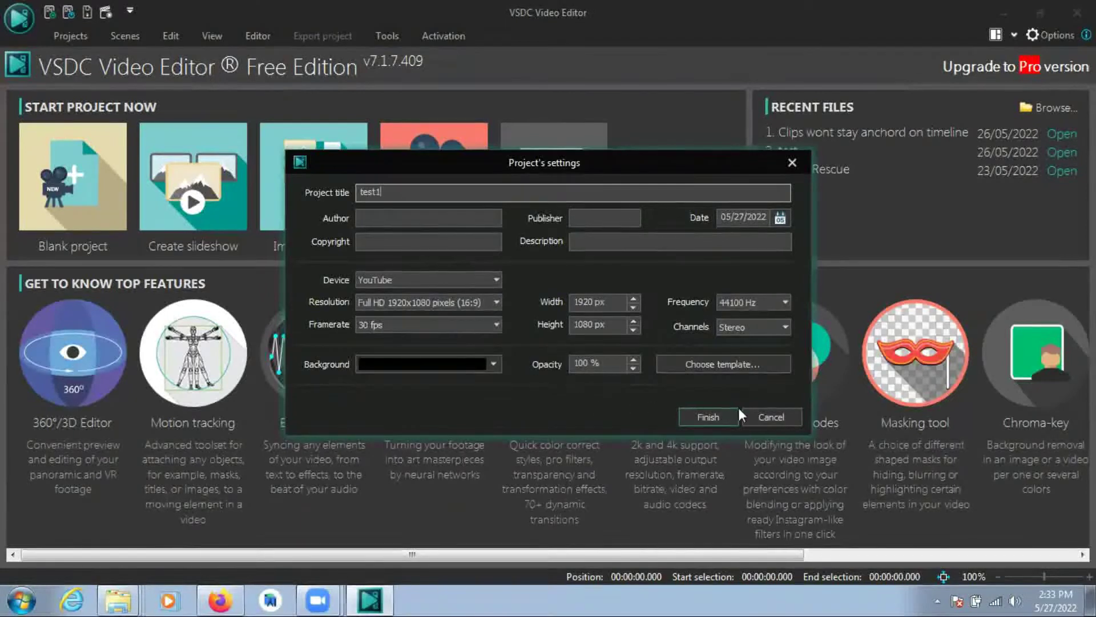
pyautogui.click(713, 416)
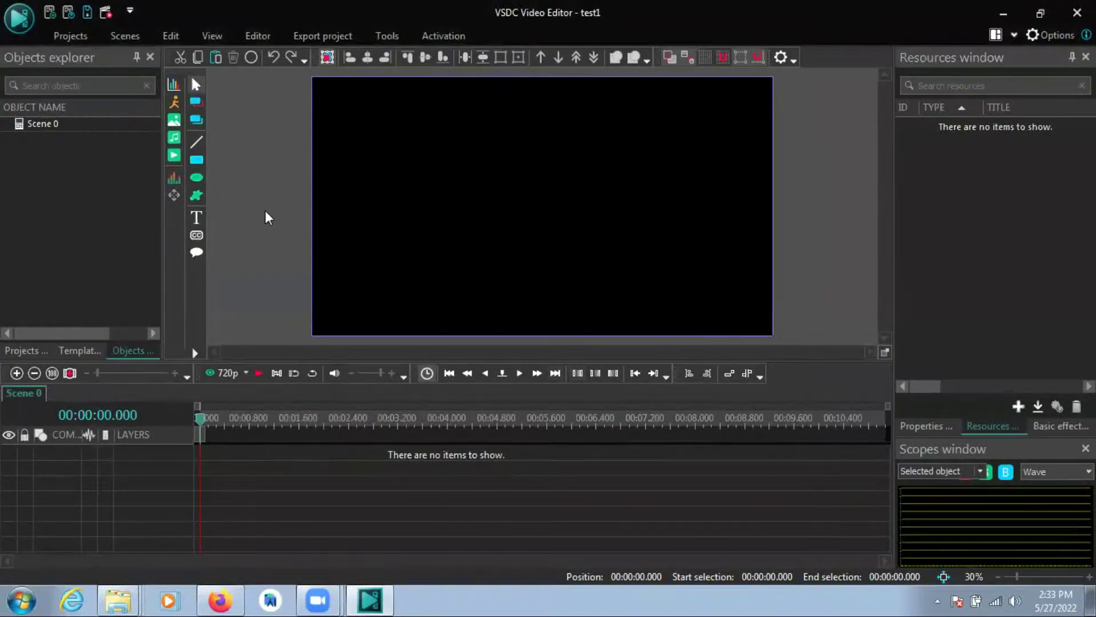
# - Import ANMR0025.mp4 onto Layer 1, accepting the default object position settings
pyautogui.click(175, 155)
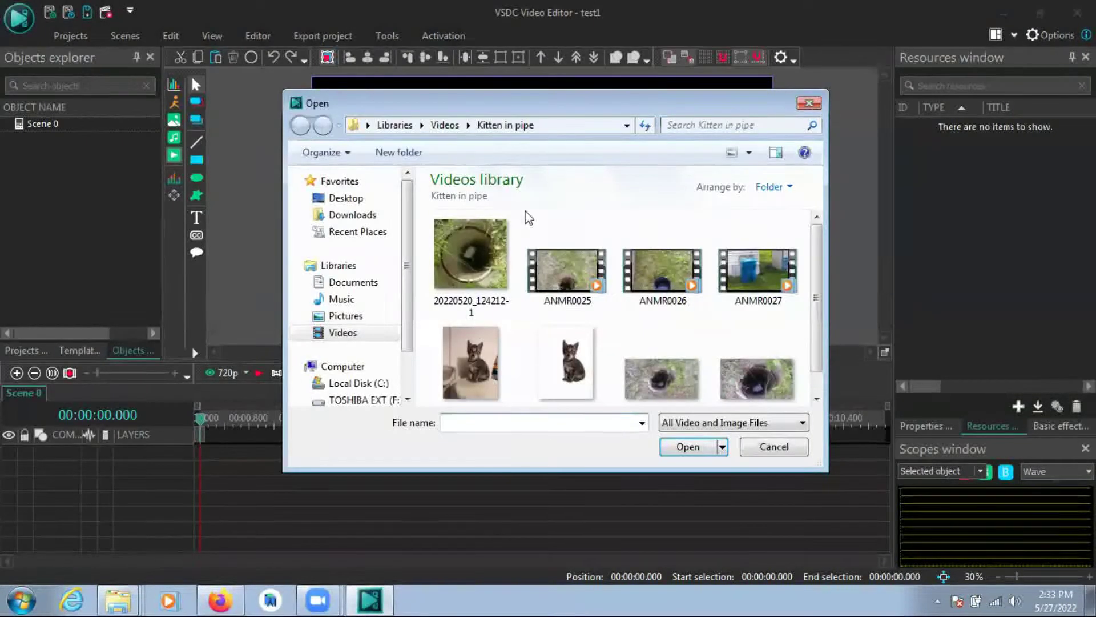
pyautogui.click(578, 268)
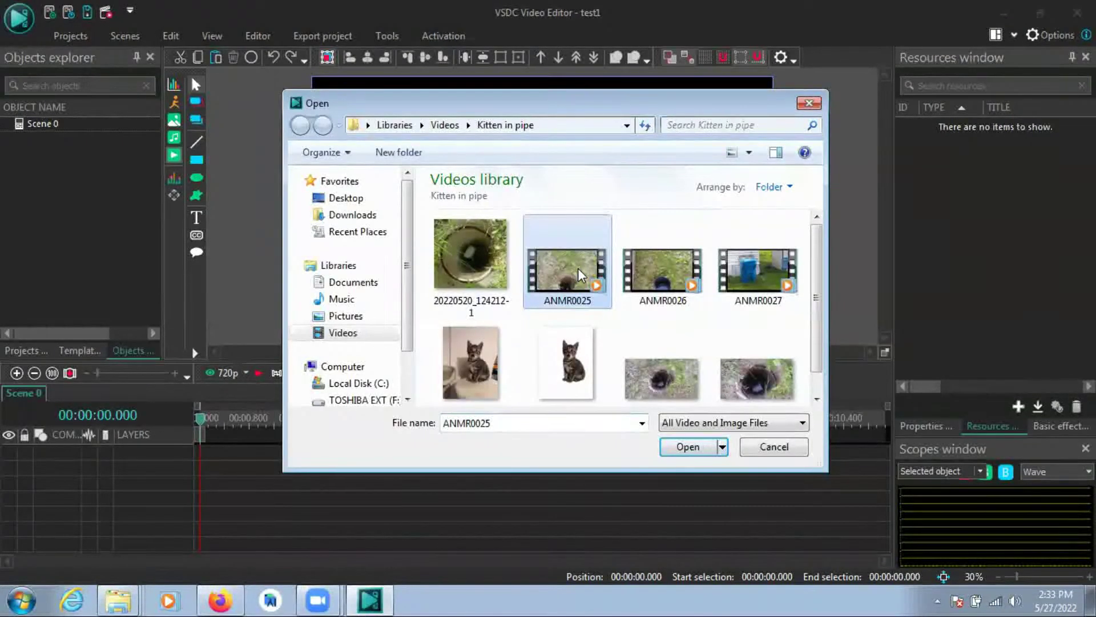
pyautogui.click(704, 453)
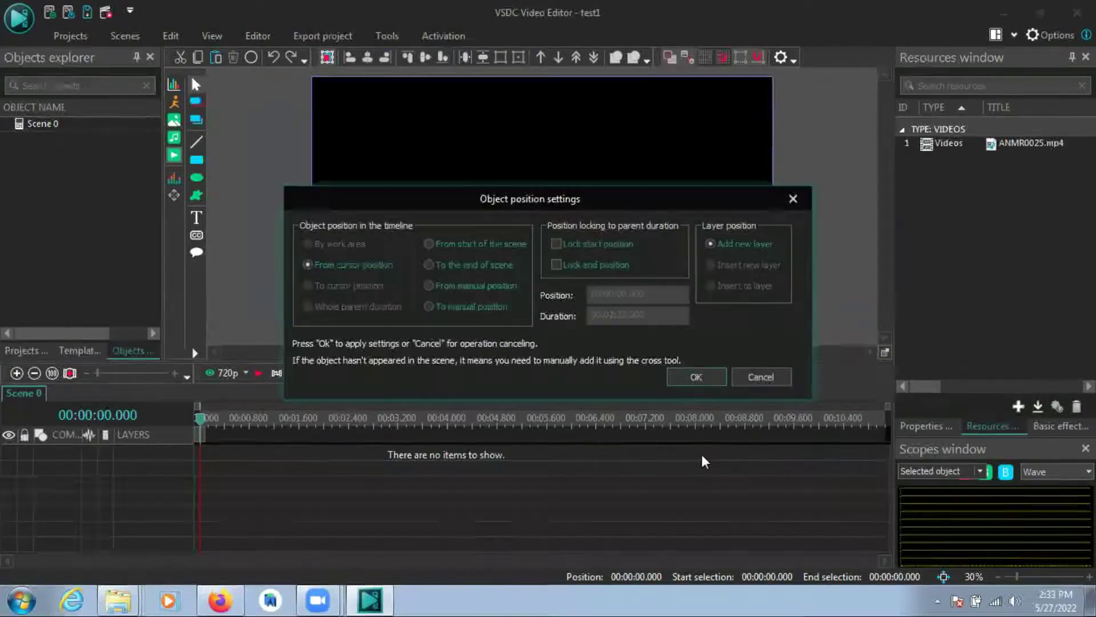
pyautogui.click(697, 377)
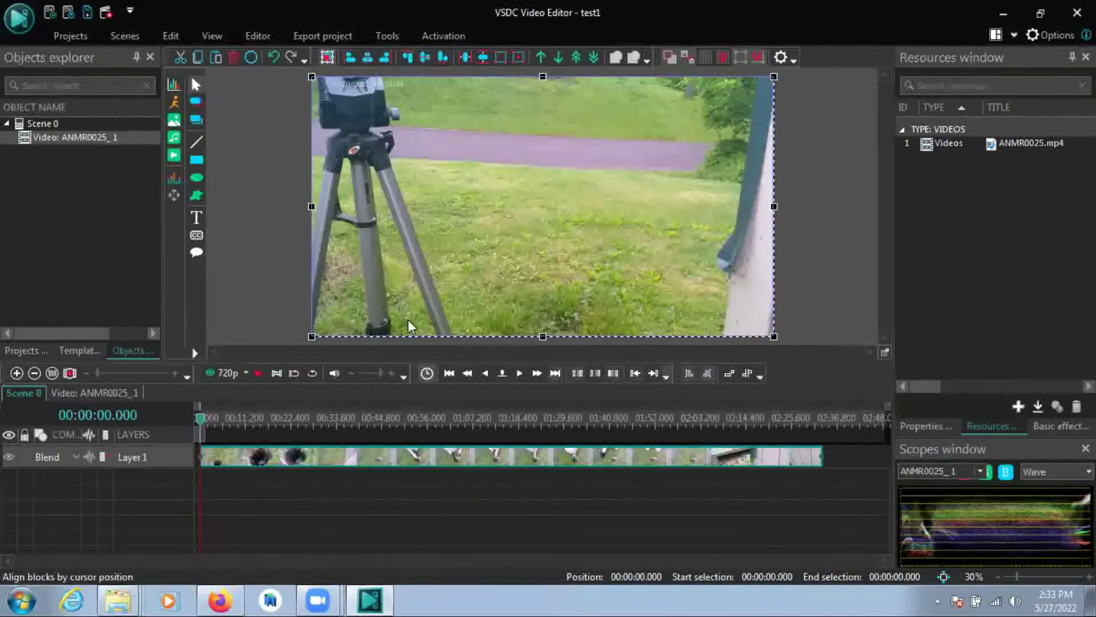
# - Import ANMR0026.mp4 at the end of the scene and drag it toward a new Layer 2
pyautogui.click(174, 157)
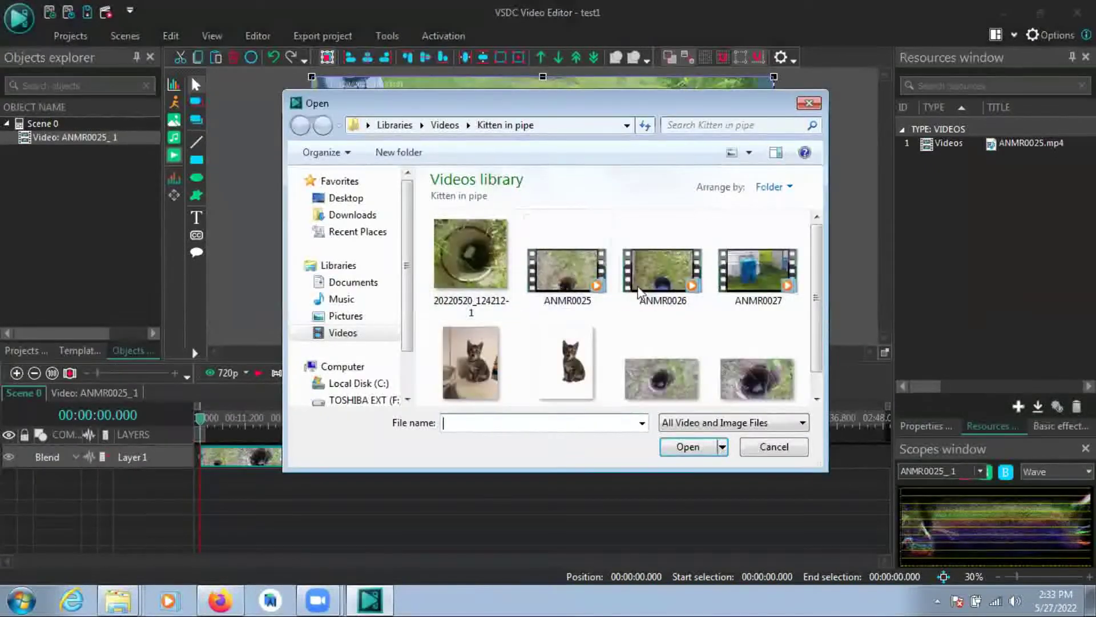
pyautogui.click(672, 291)
pyautogui.click(688, 446)
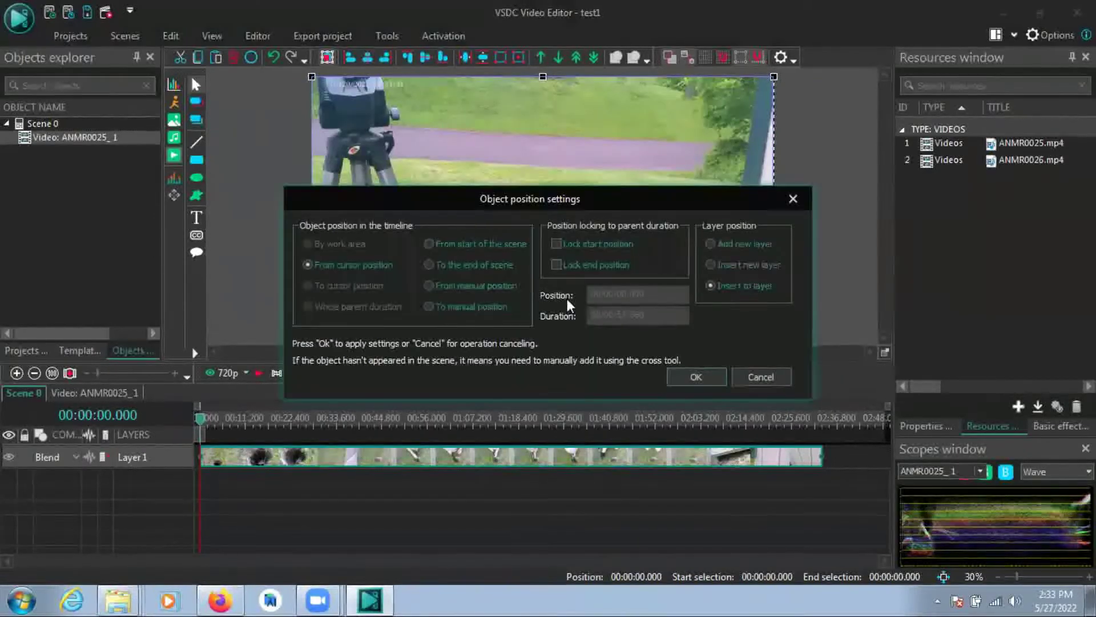
pyautogui.click(428, 264)
pyautogui.click(696, 377)
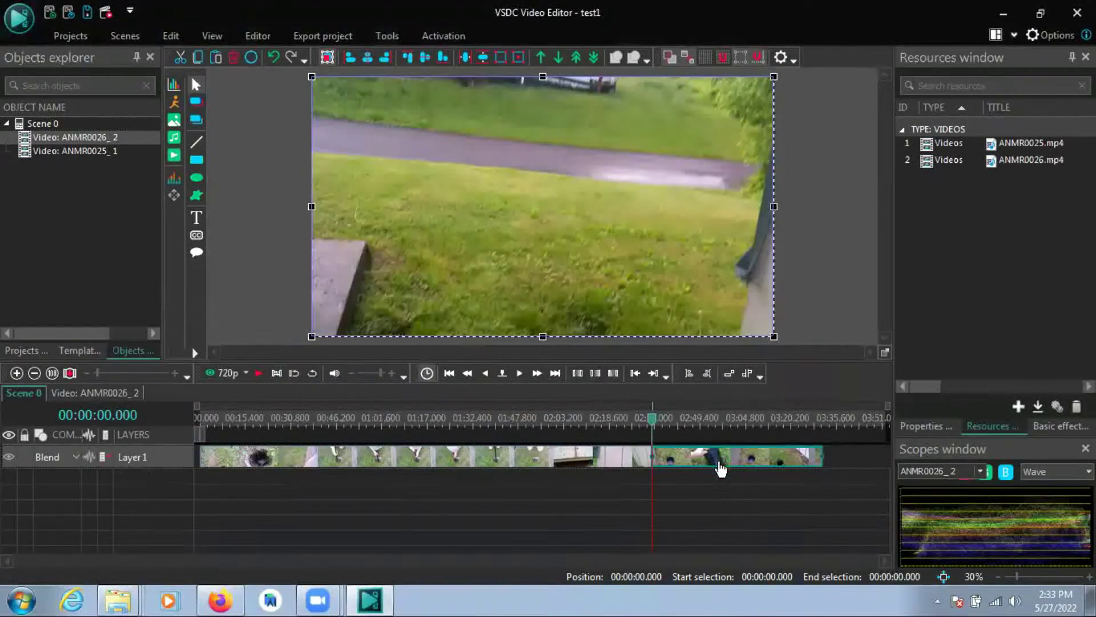
pyautogui.moveTo(720, 468); pyautogui.dragTo(720, 476)
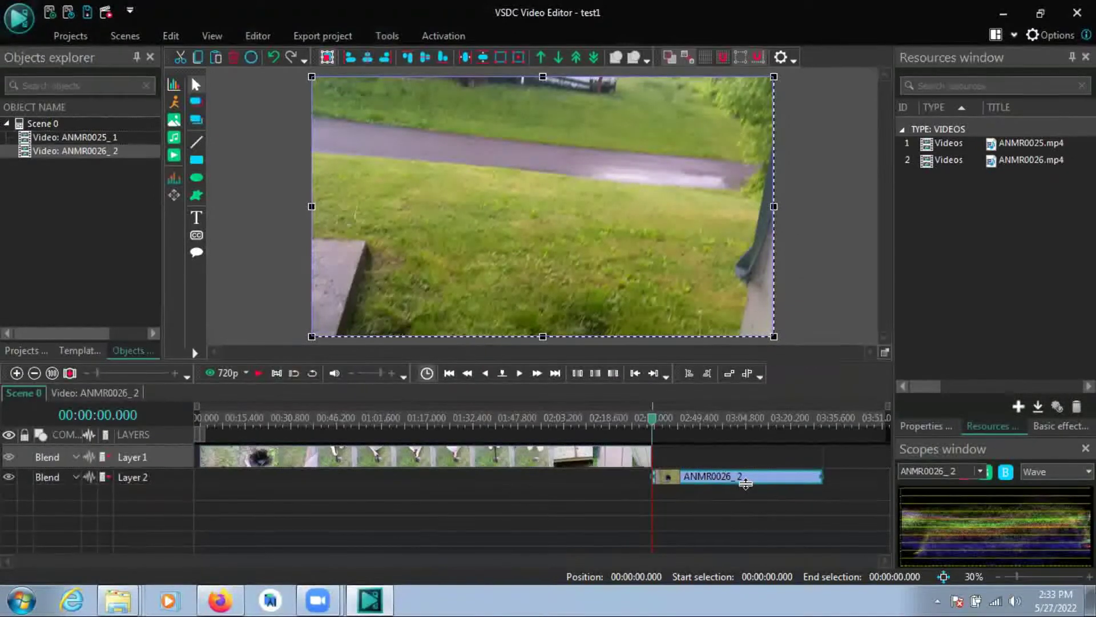
# - Drop ANMR0026_2 onto Layer 2 at the first clip's end and open the video file browser
pyautogui.moveTo(746, 484); pyautogui.dragTo(748, 492)
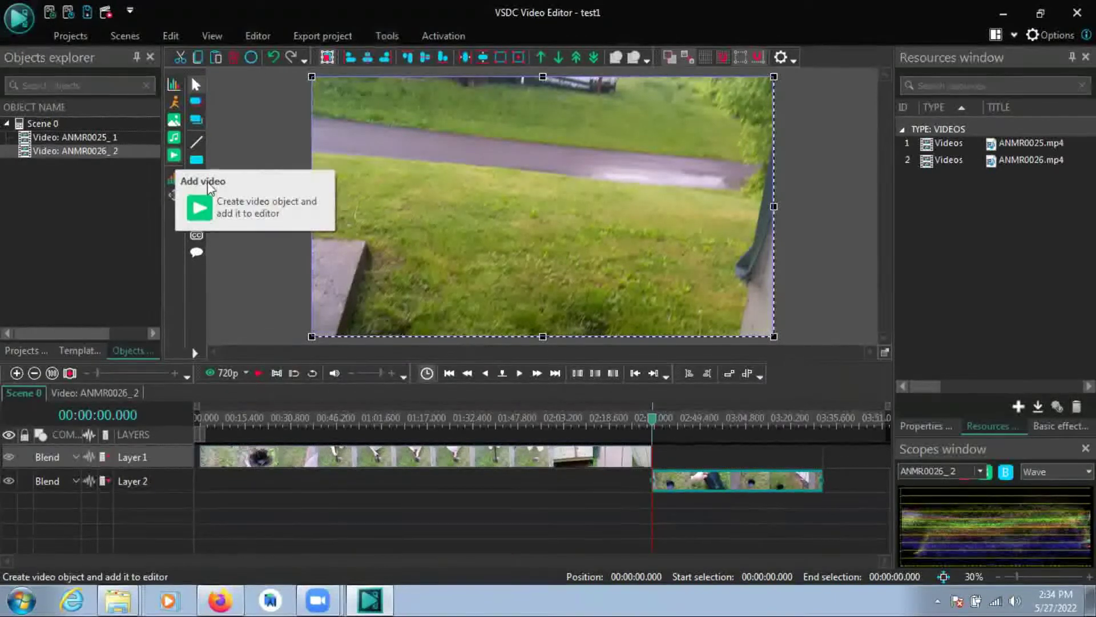
pyautogui.moveTo(740, 486); pyautogui.dragTo(725, 478)
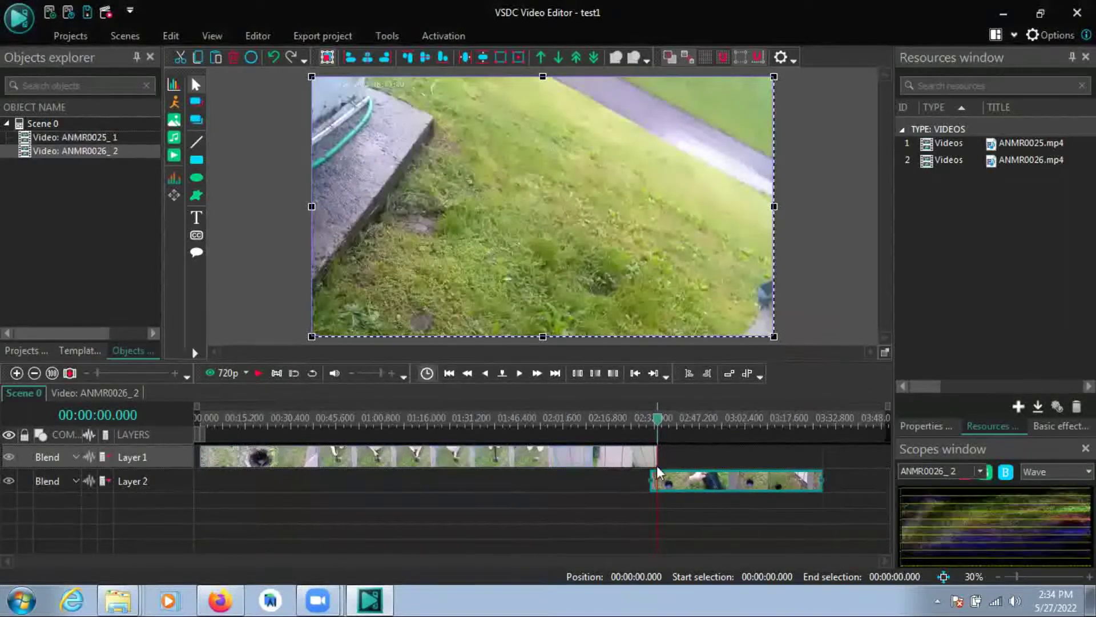
pyautogui.click(177, 156)
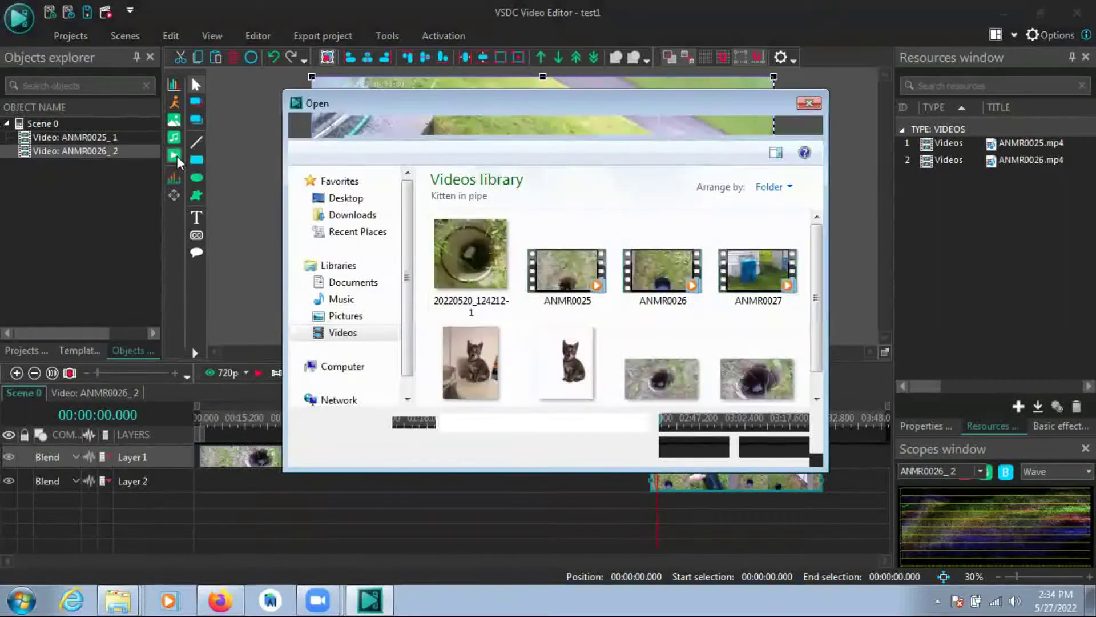
# - Import ANMR0027.mp4 at the end of the scene and drag its clip toward a new Layer 3
pyautogui.click(762, 275)
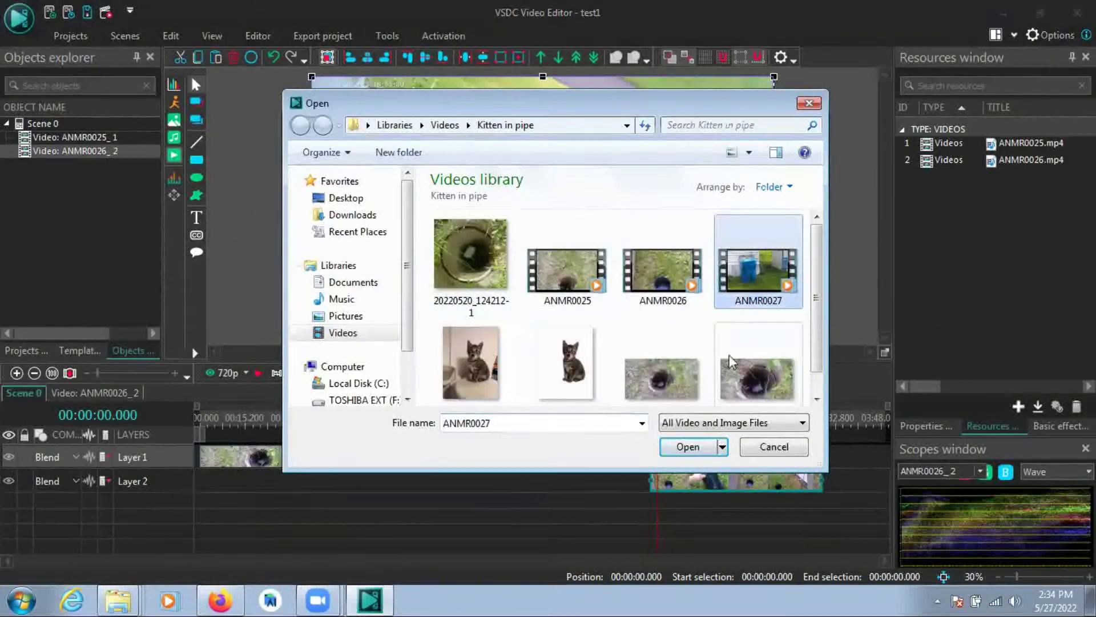
pyautogui.click(688, 447)
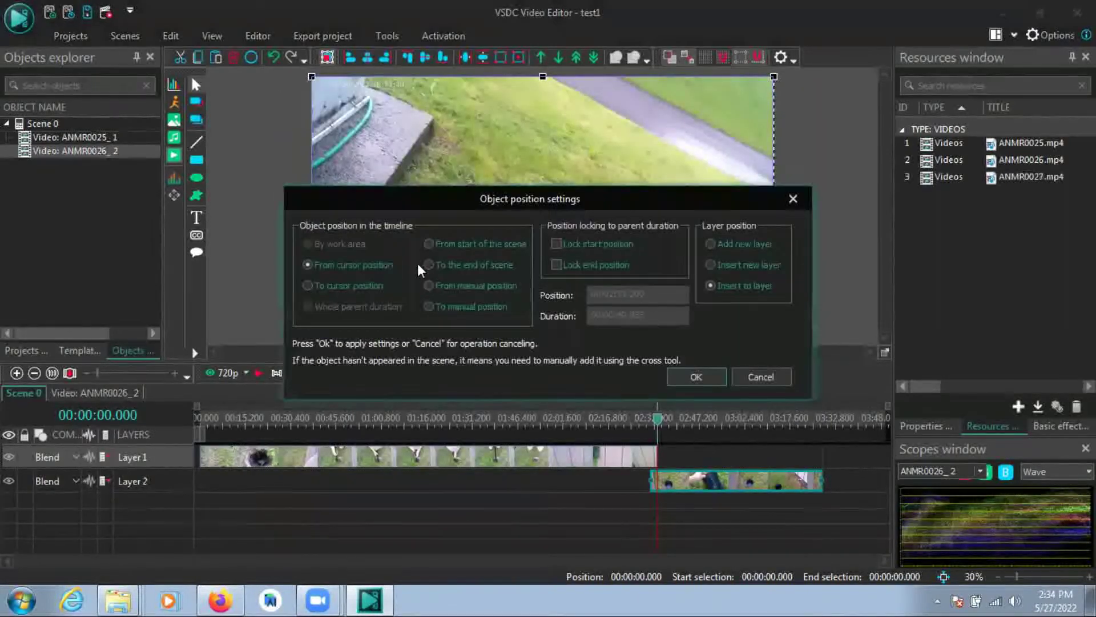
pyautogui.click(429, 265)
pyautogui.click(696, 377)
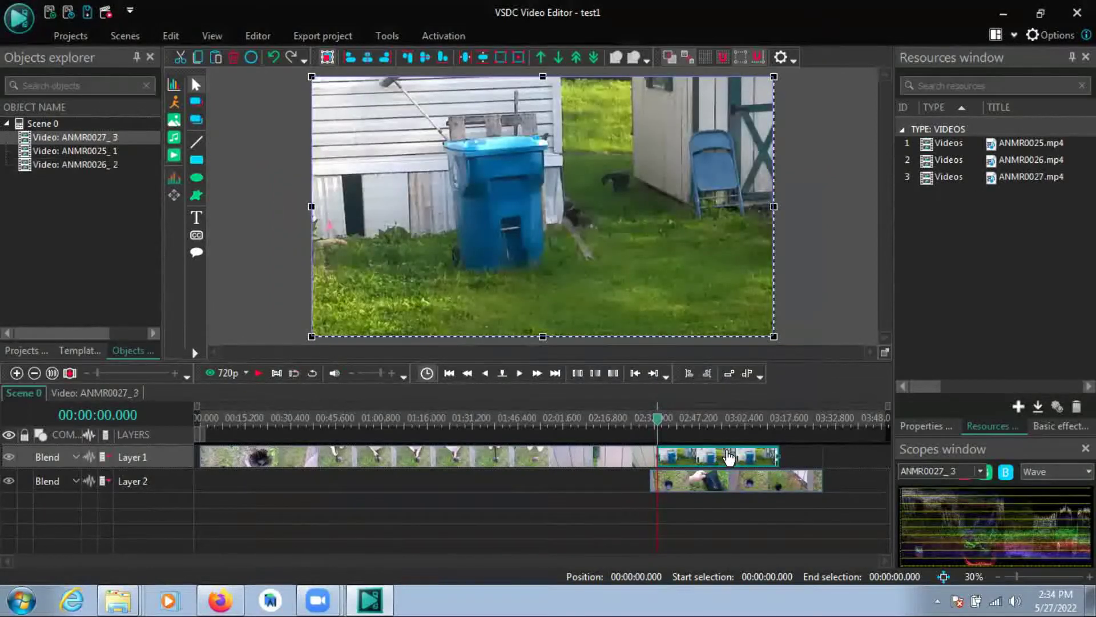
pyautogui.moveTo(729, 457); pyautogui.dragTo(835, 490)
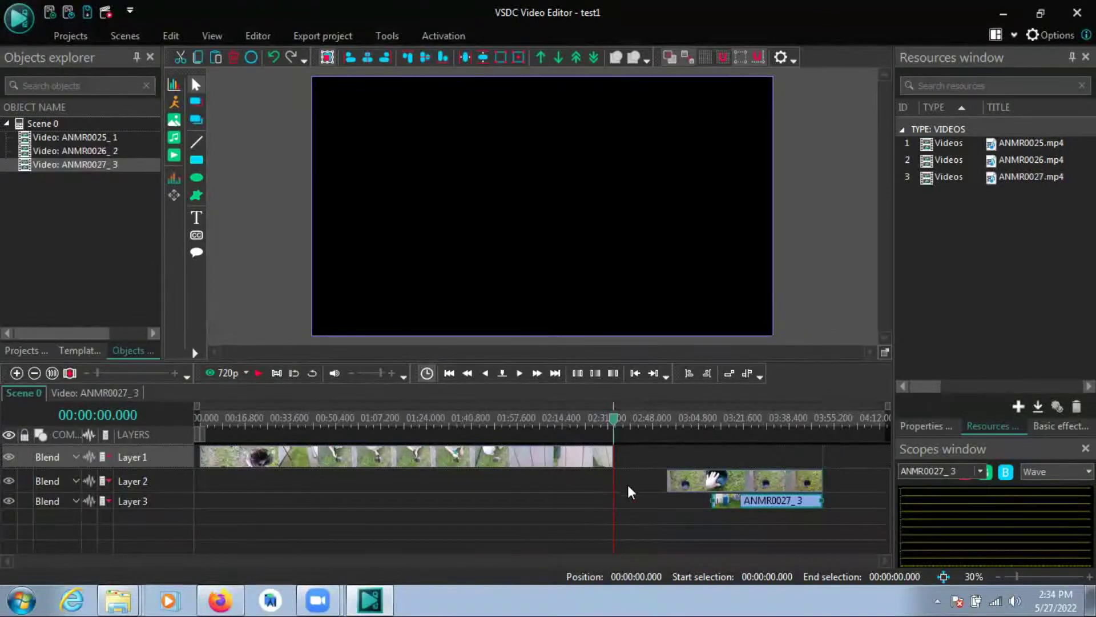
# - Slide ANMR0026_2 earlier on Layer 2 and adjust the Layer 3 track height
pyautogui.moveTo(743, 482); pyautogui.dragTo(680, 481)
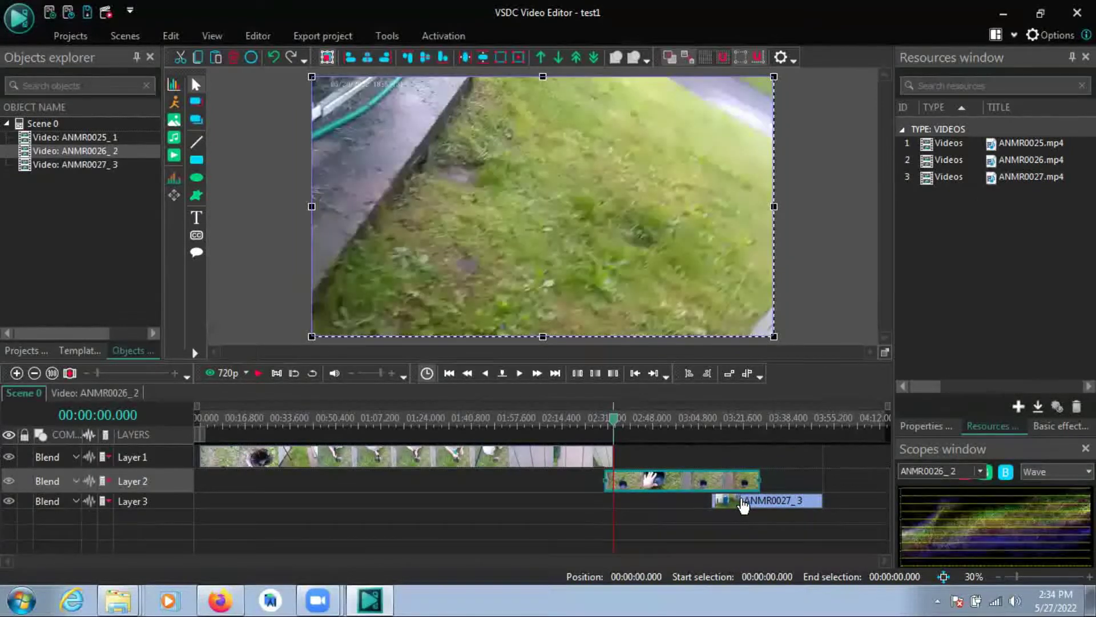
pyautogui.moveTo(764, 508); pyautogui.dragTo(769, 528)
pyautogui.click(768, 528)
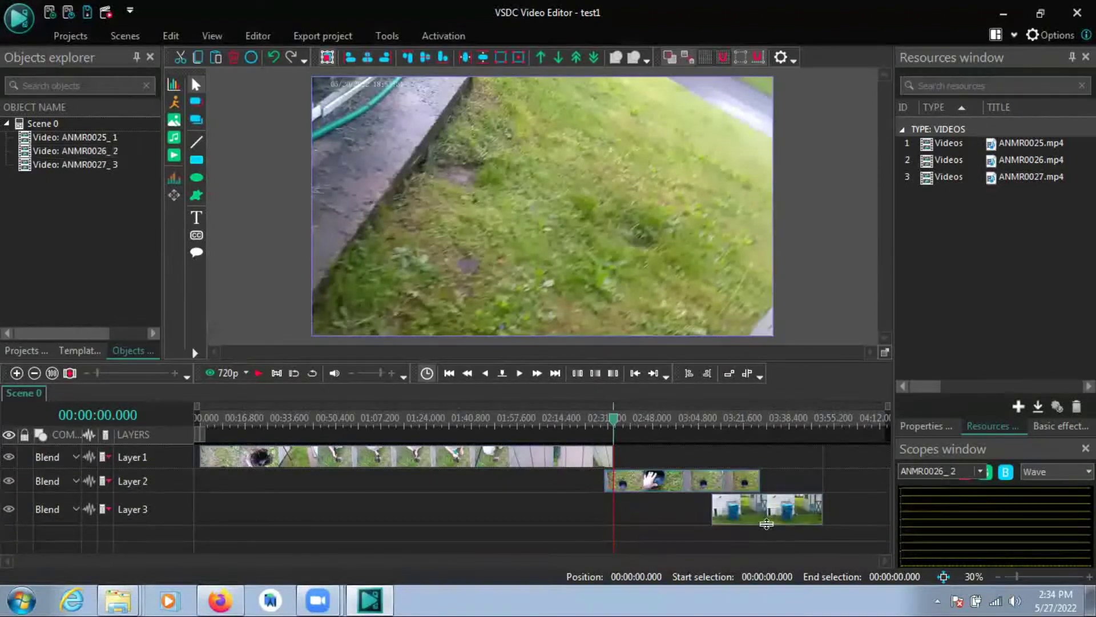
pyautogui.moveTo(716, 523)
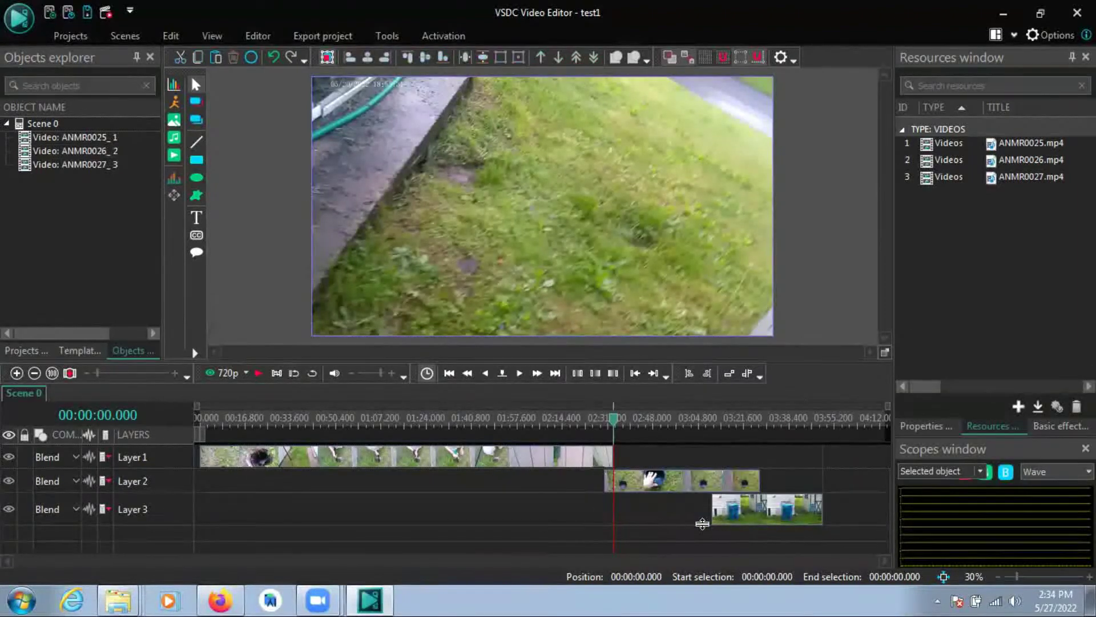
pyautogui.moveTo(702, 523); pyautogui.dragTo(781, 511)
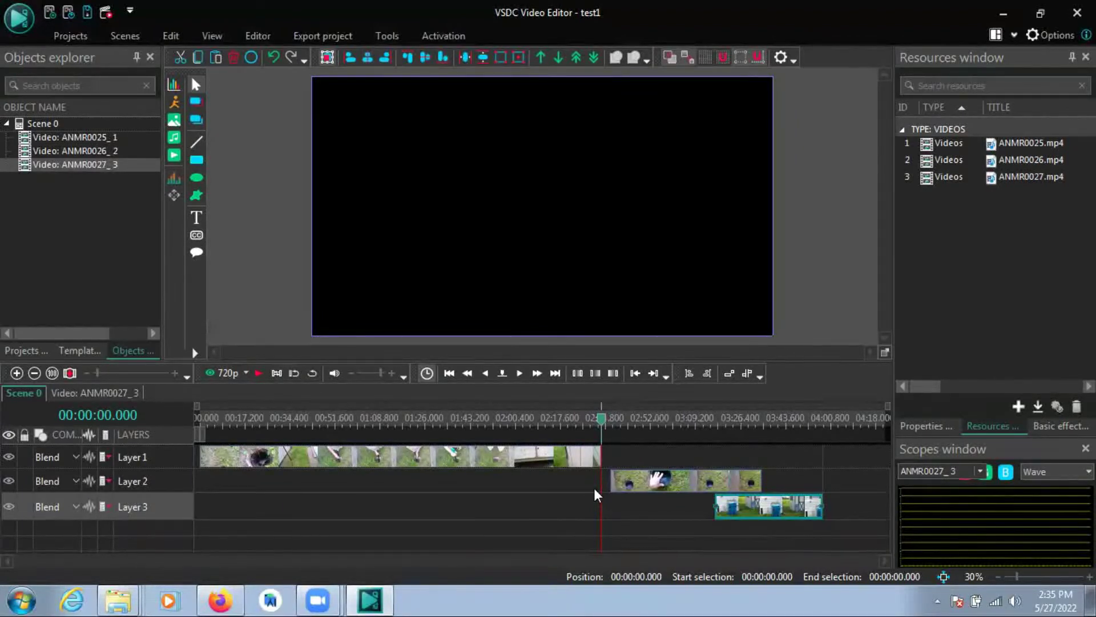
# - Slide ANMR0026_2 earlier and move ANMR0027_3 later on Layer 3
pyautogui.moveTo(673, 481); pyautogui.dragTo(660, 486)
pyautogui.click(766, 514)
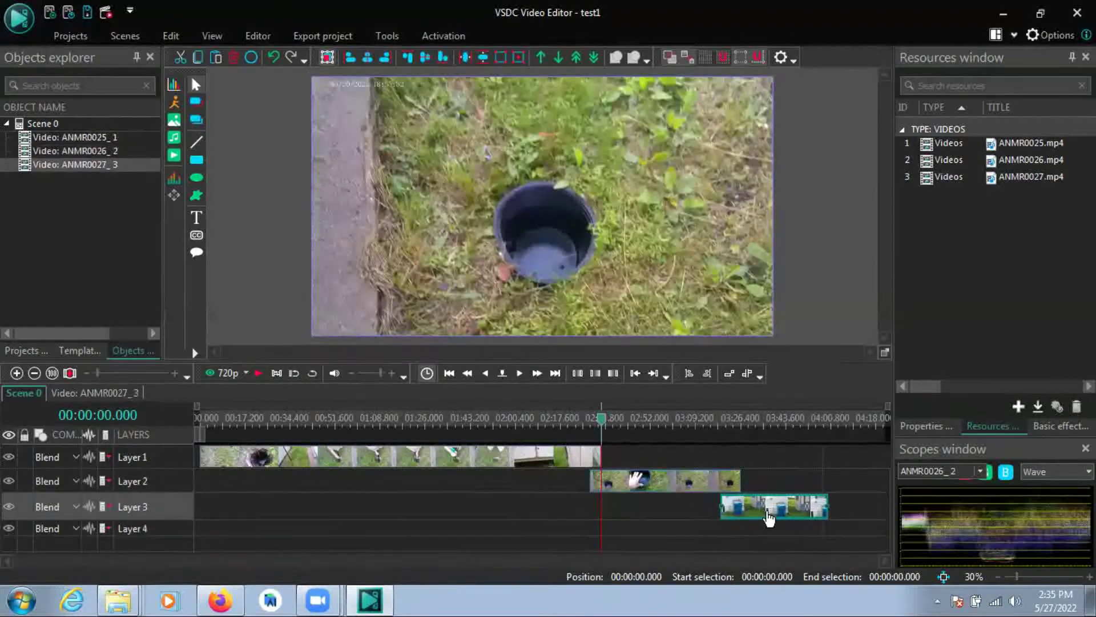
pyautogui.moveTo(765, 514); pyautogui.dragTo(805, 514)
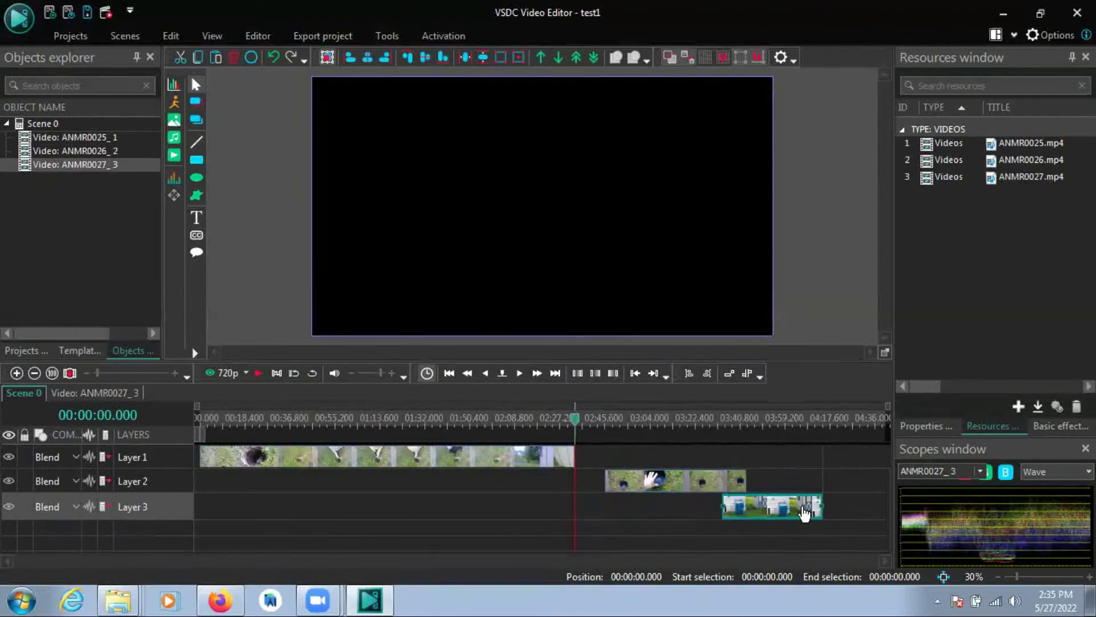
# - Start ANMR0026_2 at the first clip's end and nudge ANMR0027_3 slightly earlier
pyautogui.moveTo(769, 513)
pyautogui.moveTo(697, 482); pyautogui.dragTo(661, 482)
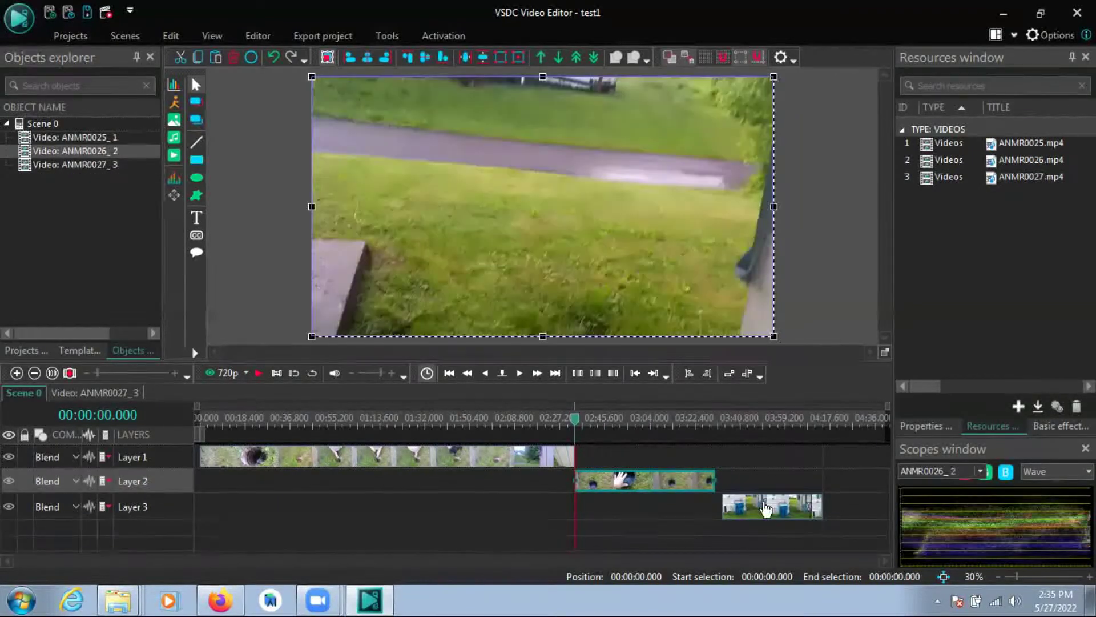
pyautogui.click(787, 519)
pyautogui.moveTo(788, 525); pyautogui.dragTo(783, 516)
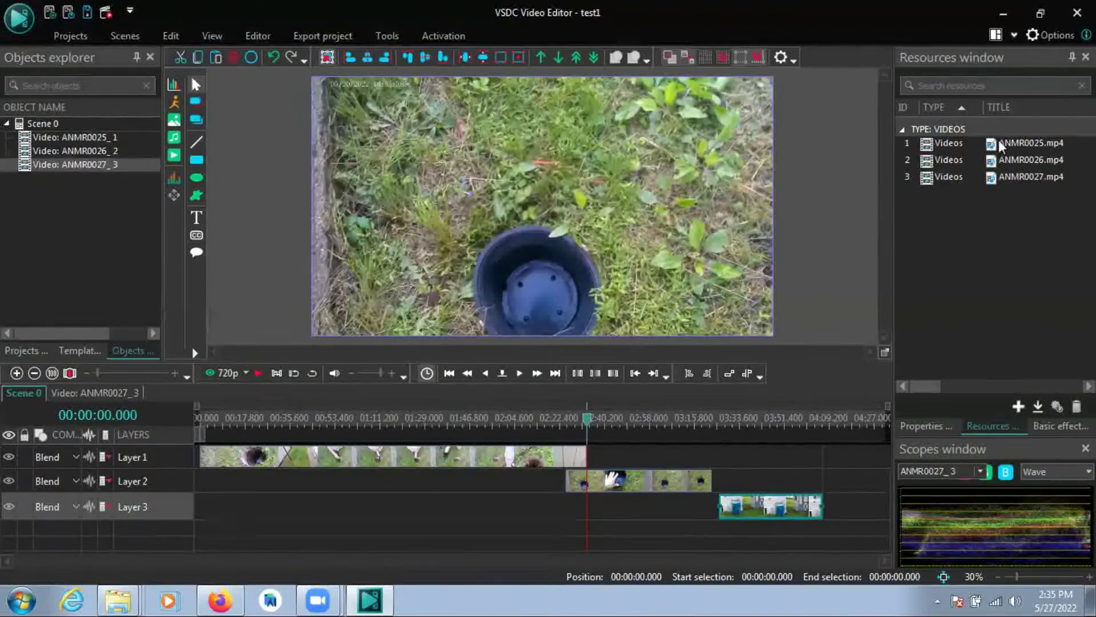
pyautogui.click(1049, 34)
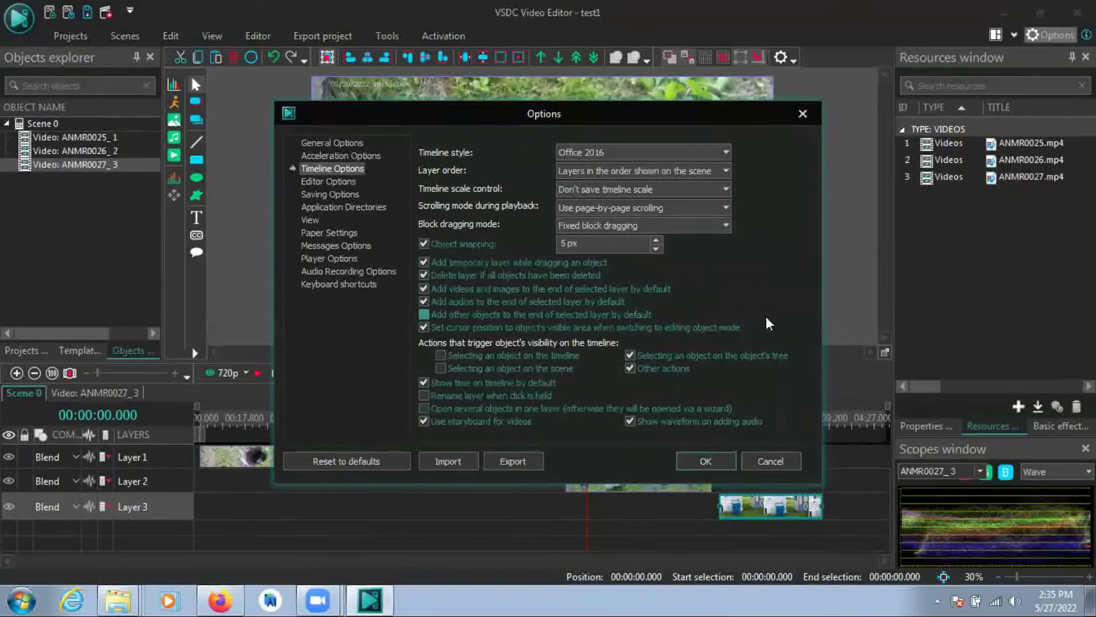
pyautogui.click(705, 461)
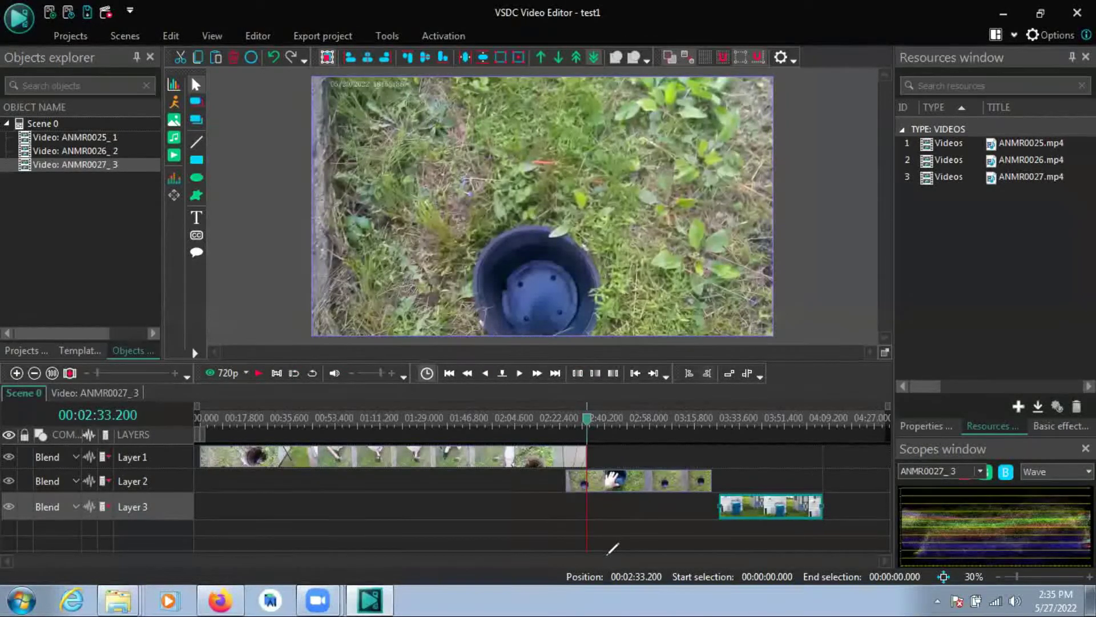
pyautogui.moveTo(591, 419)
pyautogui.mouseDown()
pyautogui.moveTo(838, 448)
pyautogui.moveTo(711, 403)
pyautogui.moveTo(648, 410)
pyautogui.mouseUp()
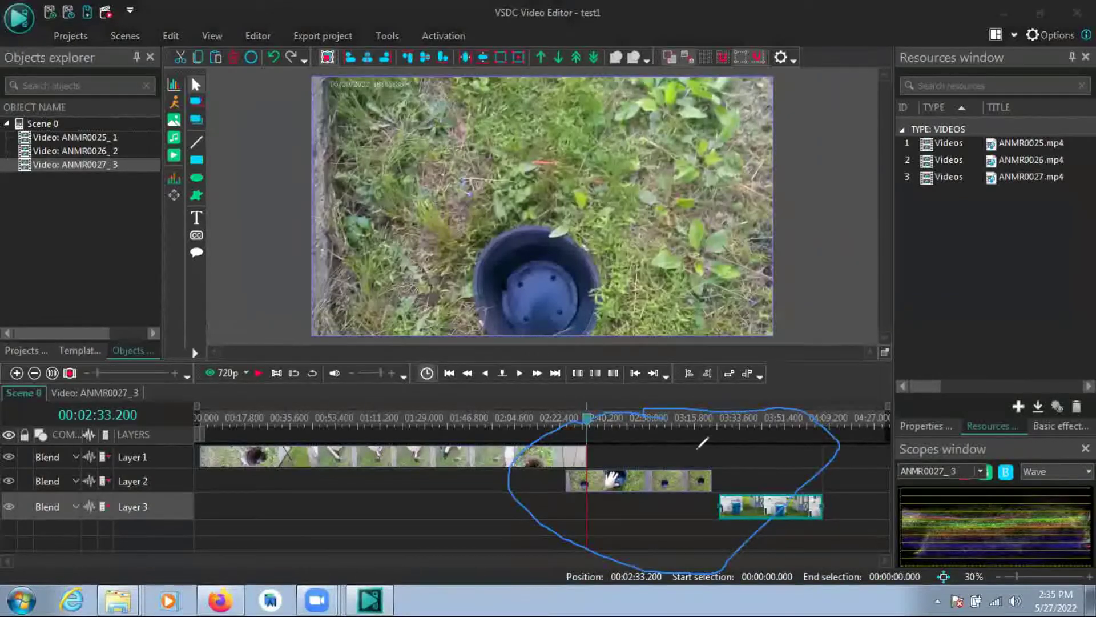